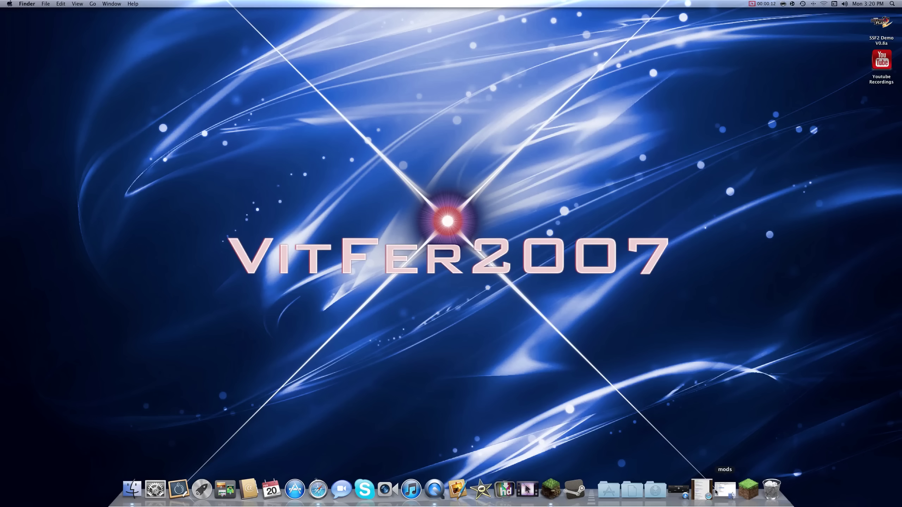
- Restore the Power Craft mod page in Safari and examine its download section, ModLoader requirement and installation instructions
left_click(703, 491)
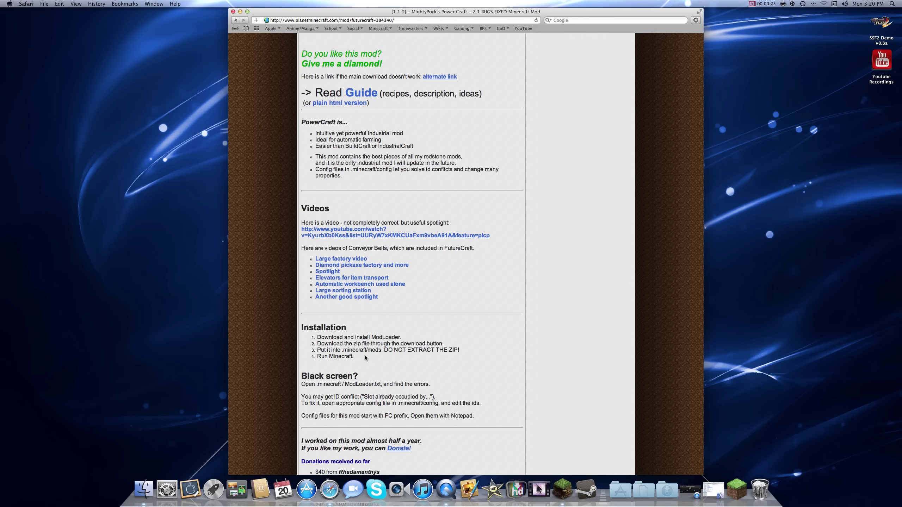
left_click_drag(365, 355, 356, 338)
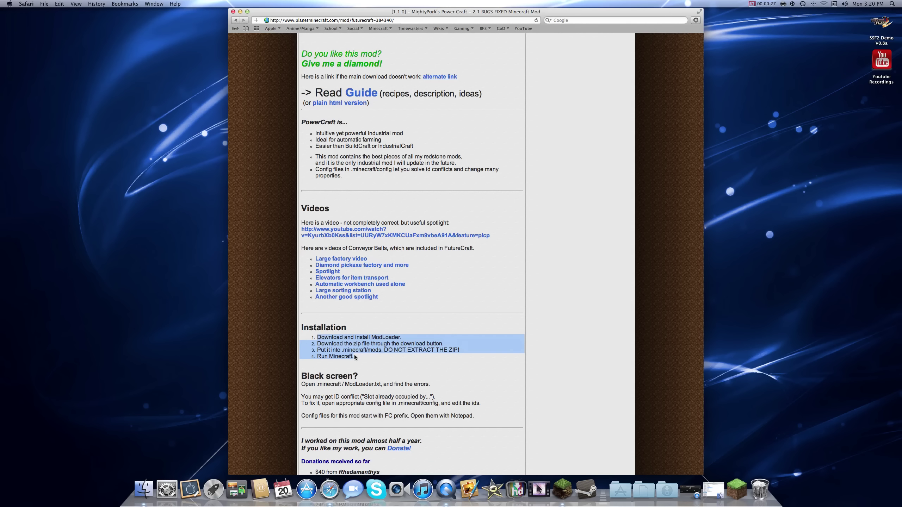
left_click(415, 366)
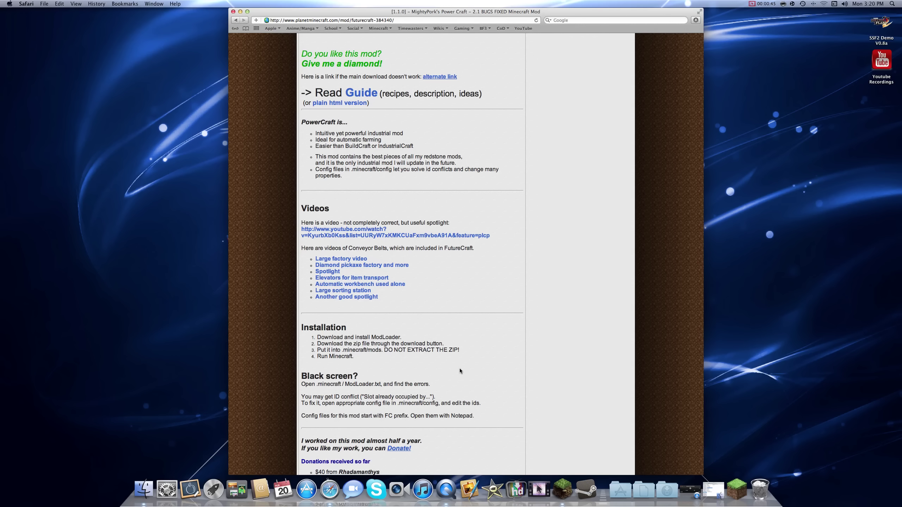
scroll(459, 368, "up", 10)
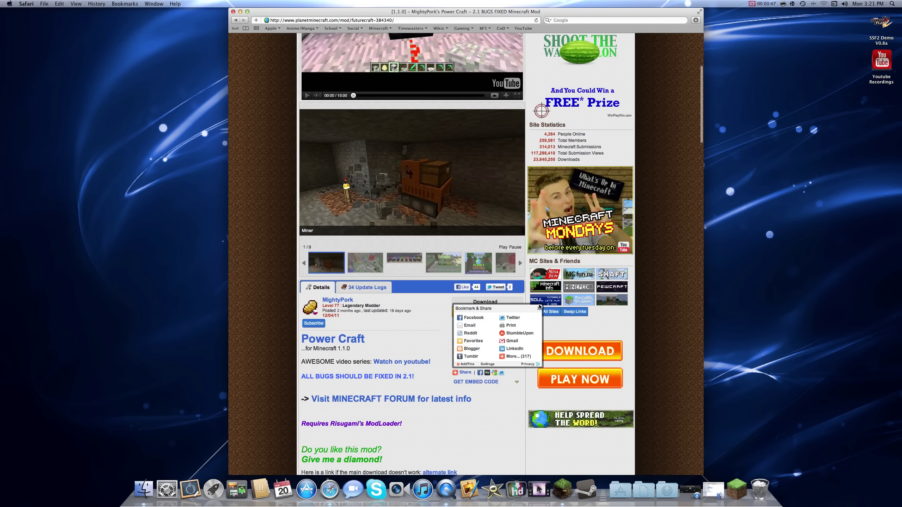
scroll(275, 340, "up", 1)
scroll(275, 340, "up", 5)
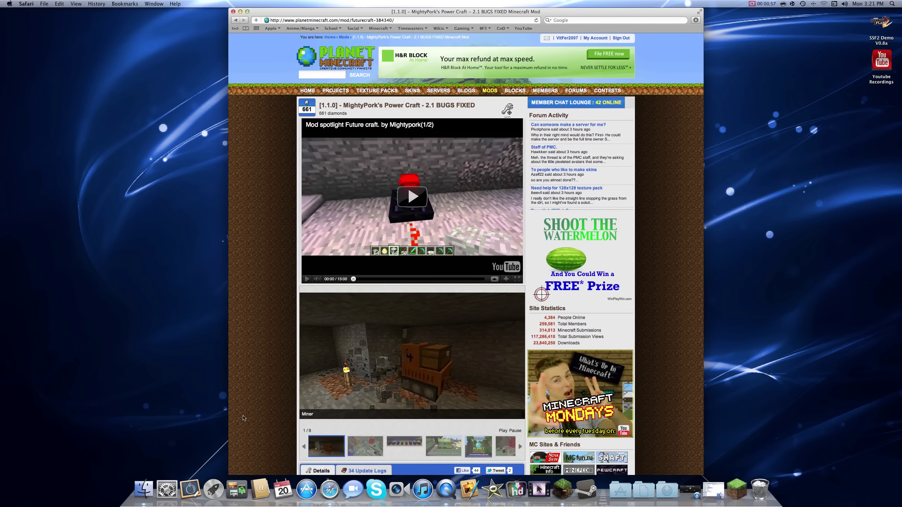
scroll(243, 417, "down", 5)
scroll(243, 418, "down", 4)
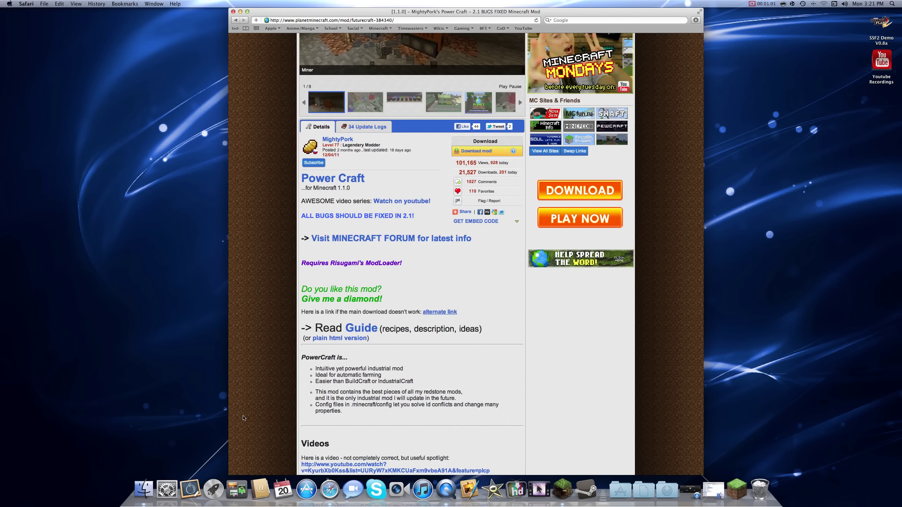
scroll(244, 417, "down", 4)
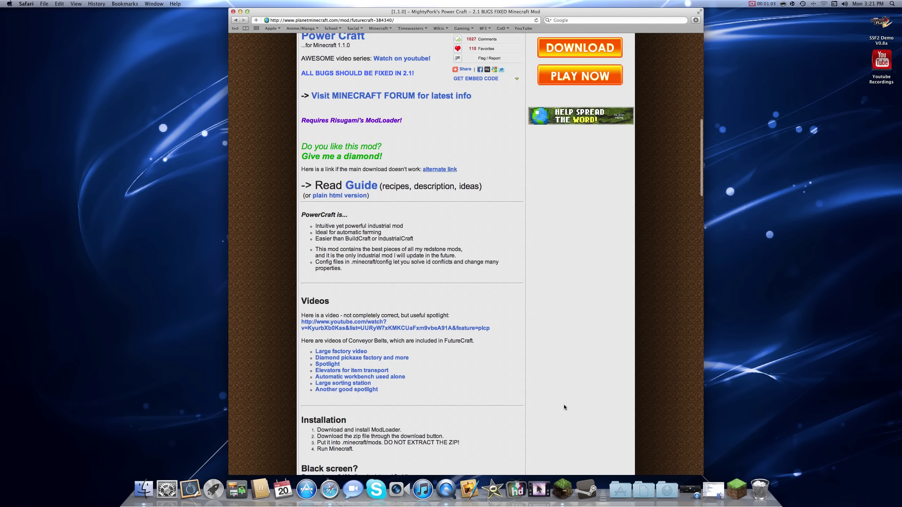
scroll(564, 409, "up", 3)
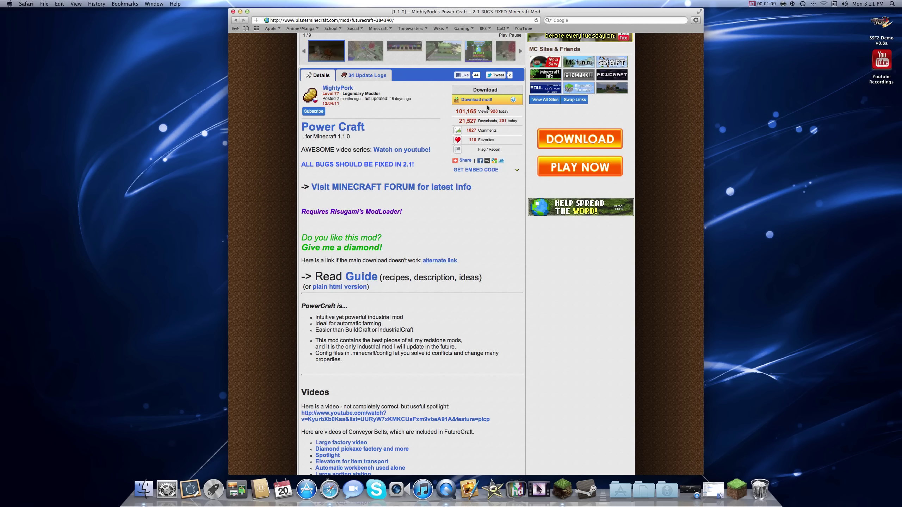
scroll(590, 289, "down", 4)
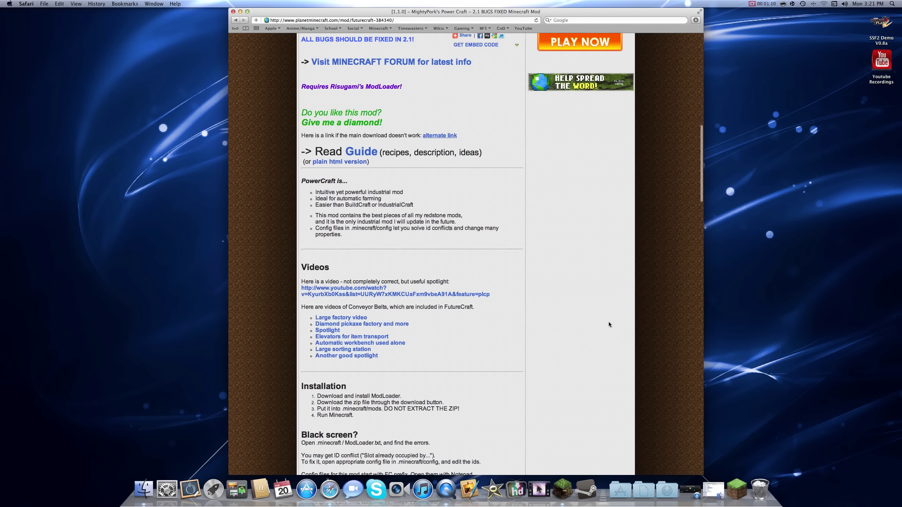
- Move the PowerCraft_v2-1_mc1-1-0 folder from Downloads to the desktop and minimize the browser window
left_click(666, 488)
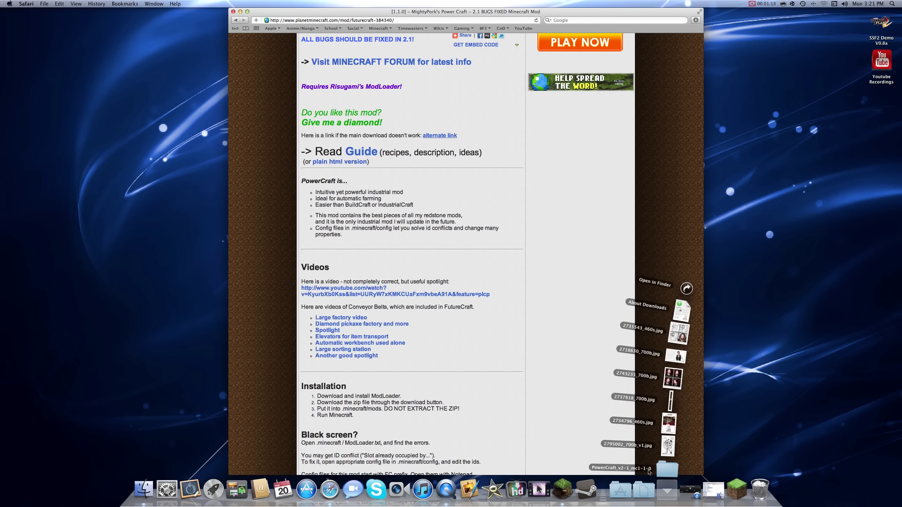
left_click_drag(648, 472, 860, 167)
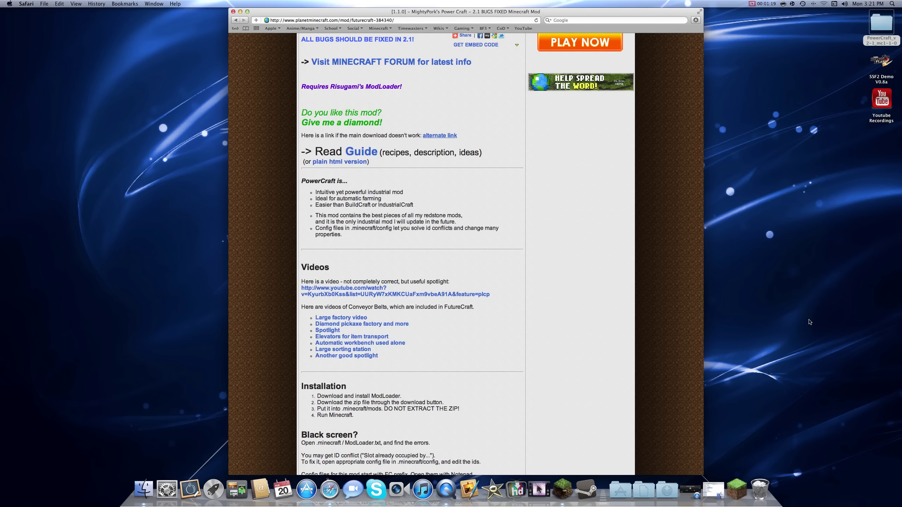
left_click(836, 54)
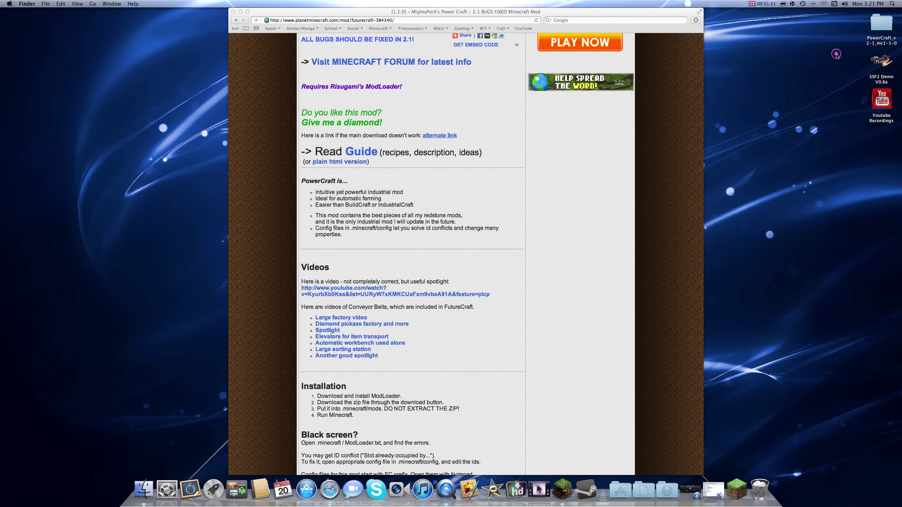
left_click(240, 12)
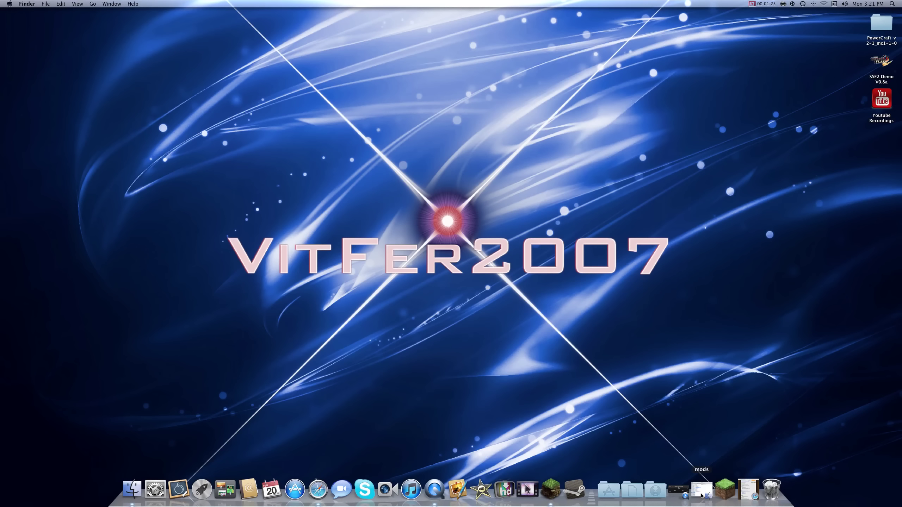
- Restore the Minecraft mods folder window, inspect the contents of its PowerCraft_v2-1_mc1-1-0 folder, and minimize the window again
left_click(702, 492)
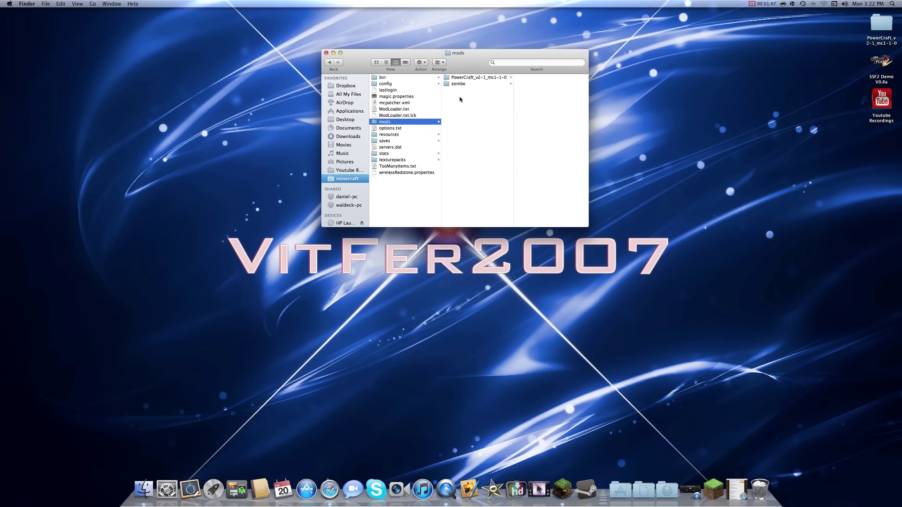
left_click(470, 78)
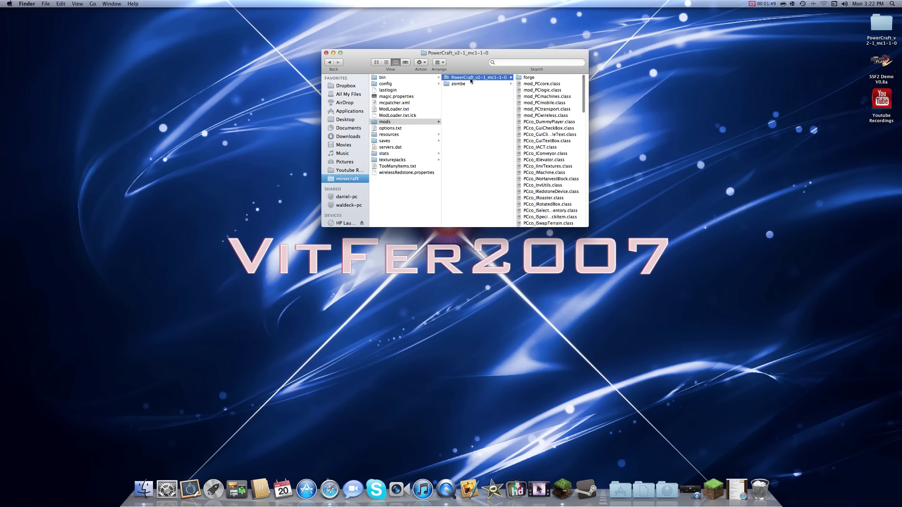
scroll(542, 160, "down", 5)
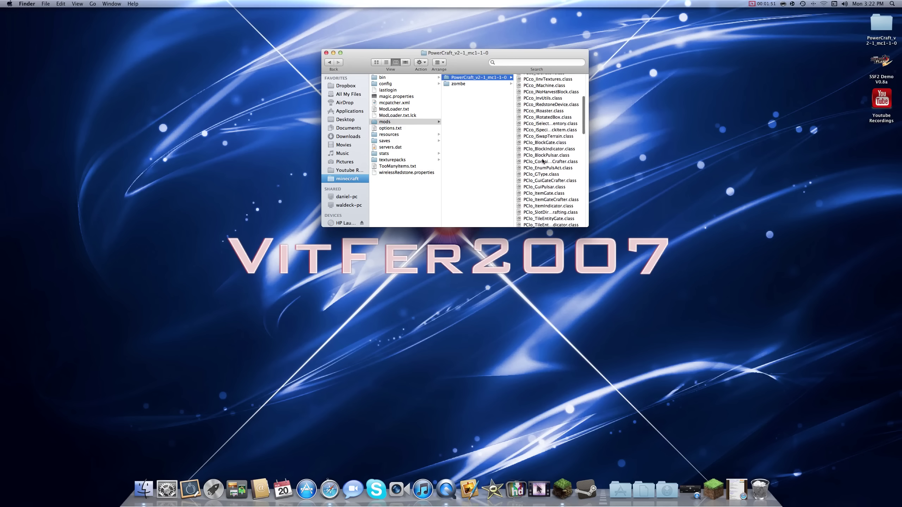
scroll(543, 160, "up", 5)
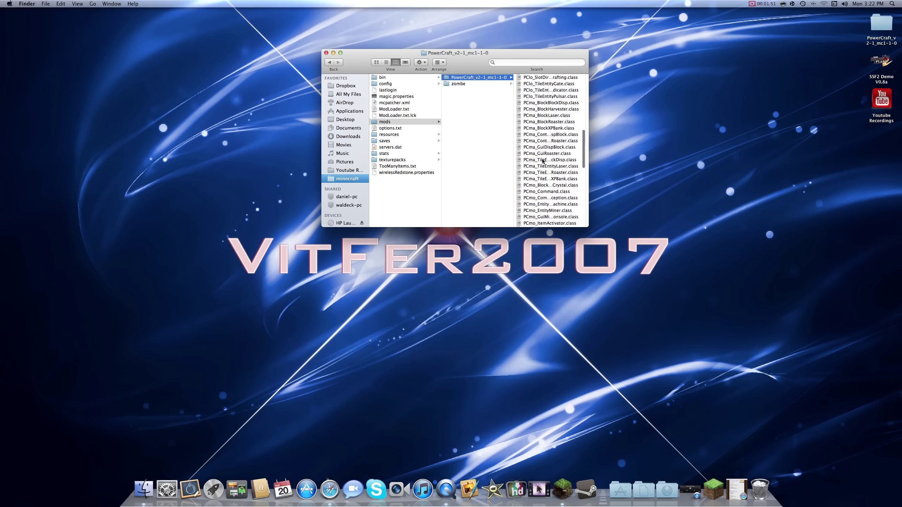
left_click(333, 53)
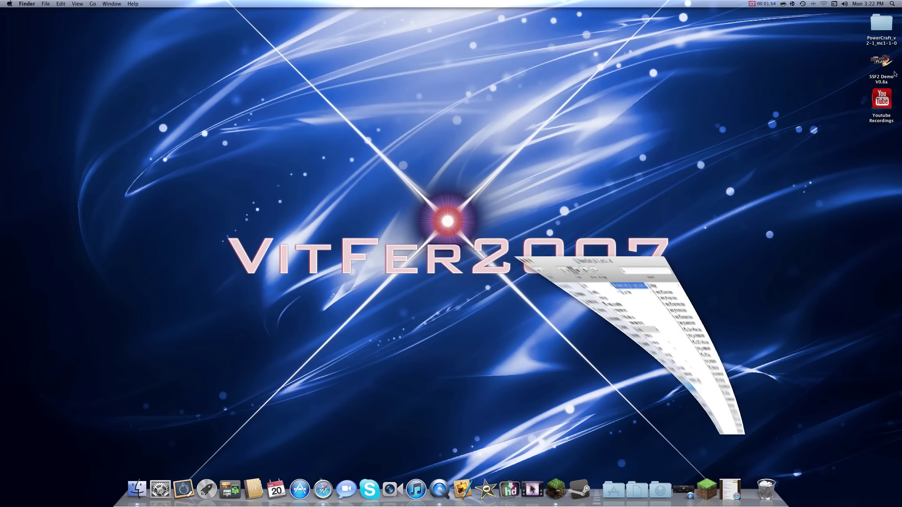
- Open the PowerCraft_v2-1_mc1-1-0 folder on the desktop and move its window nearer the middle of the screen
double_click(881, 22)
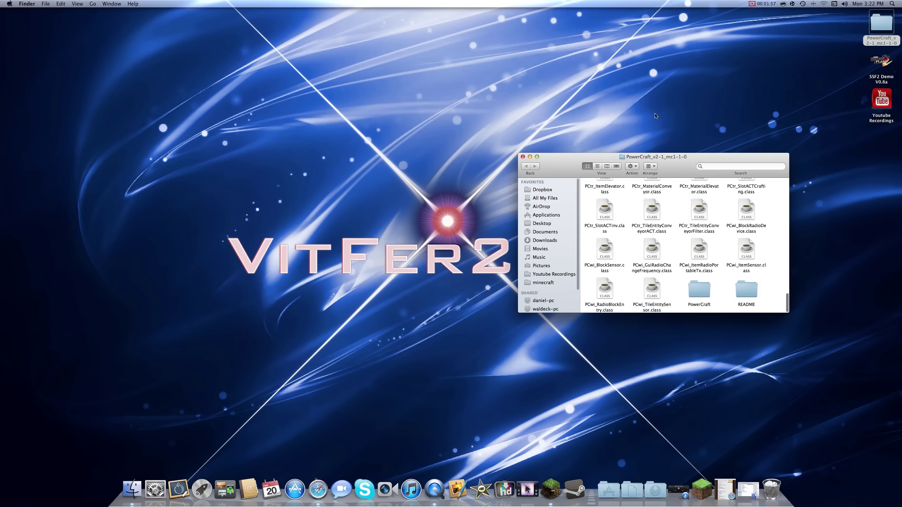
left_click_drag(684, 157, 578, 86)
- Compress the whole PowerCraft_v2-1_mc1-1-0 desktop folder into a zip, and discard that zip in the Trash
left_click(872, 26)
right_click(860, 30)
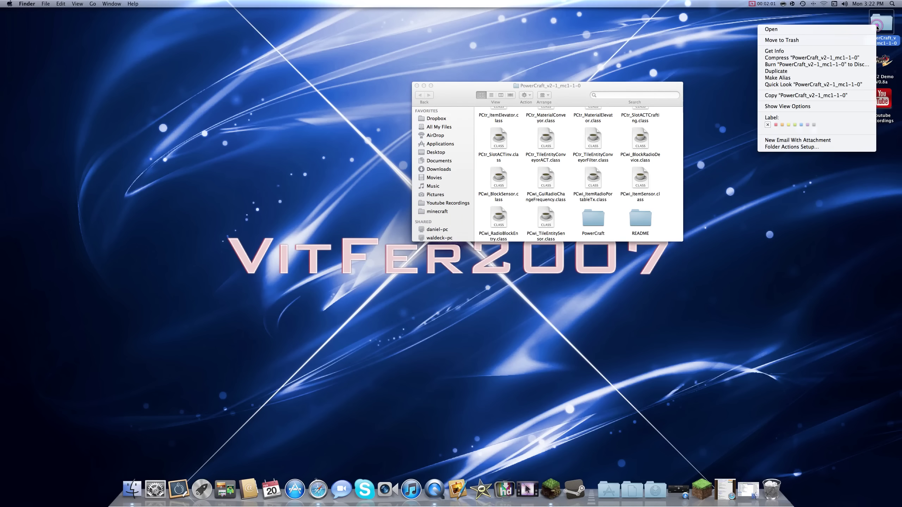
left_click(804, 60)
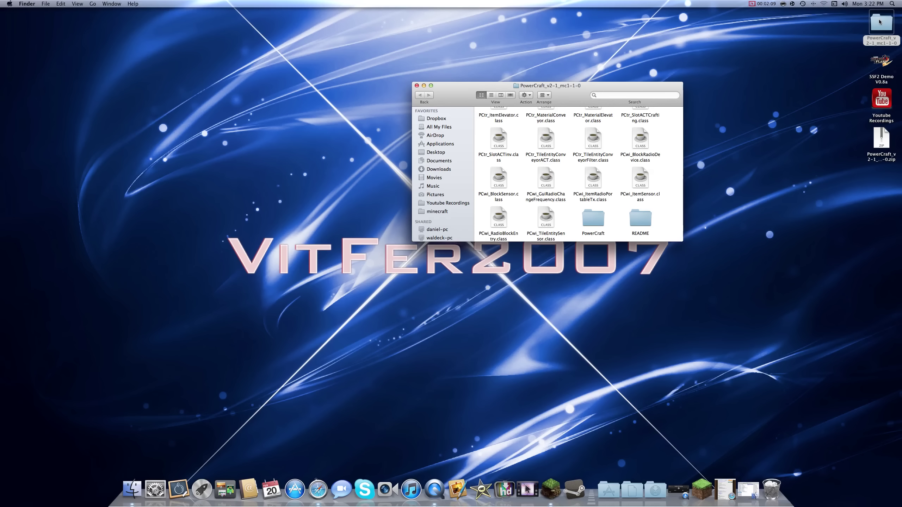
scroll(636, 151, "up", 15)
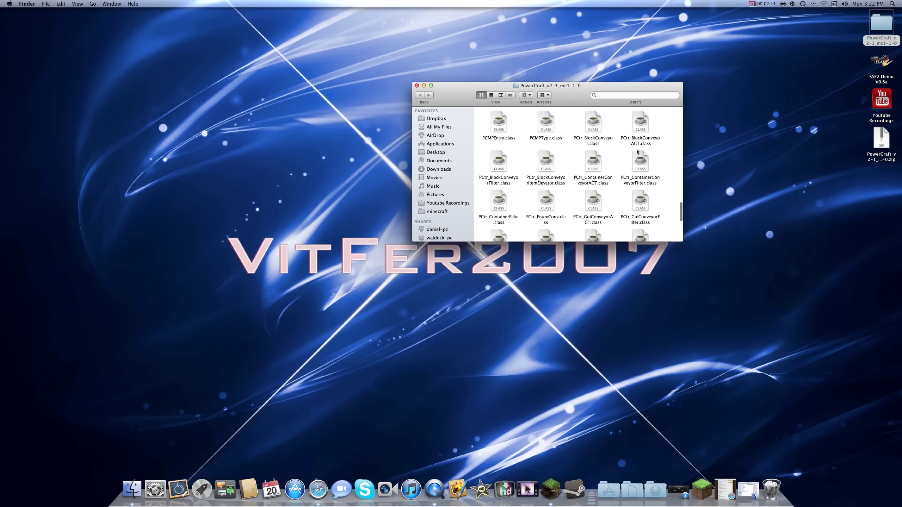
left_click_drag(881, 139, 772, 479)
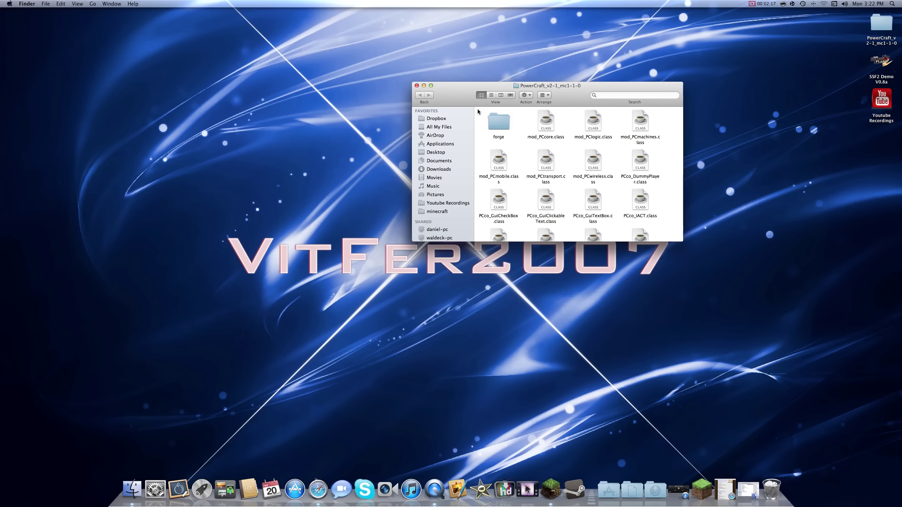
- Select every item inside the PowerCraft_v2-1_mc1-1-0 folder and compress them together into one archive
left_click_drag(478, 109, 667, 206)
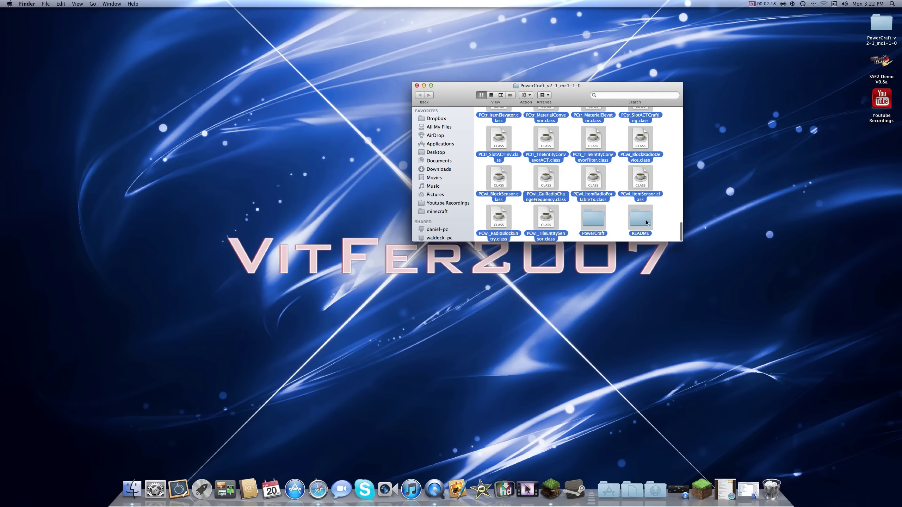
right_click(671, 182)
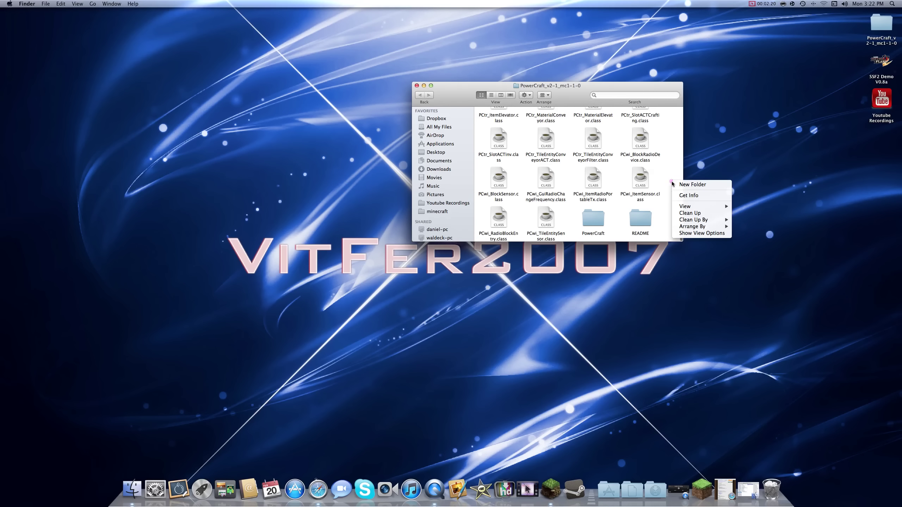
left_click(665, 204)
left_click_drag(665, 213, 490, 24)
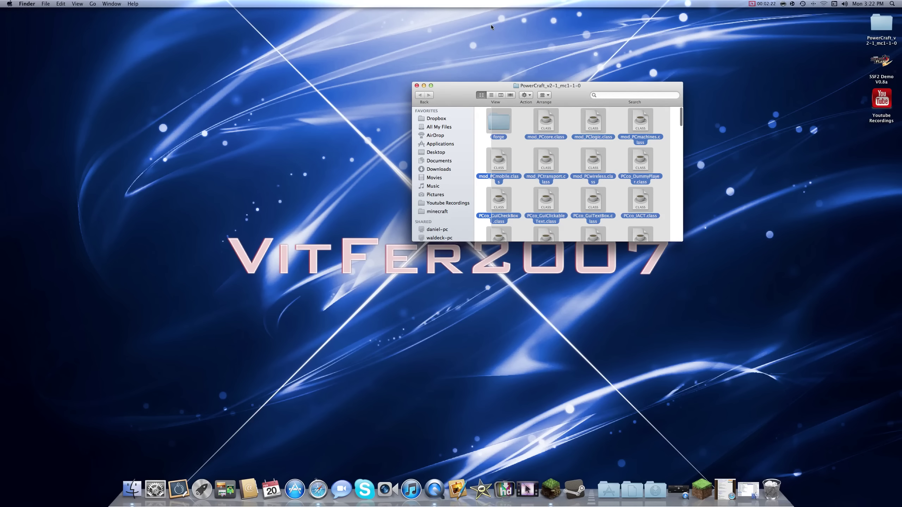
right_click(500, 114)
left_click(539, 168)
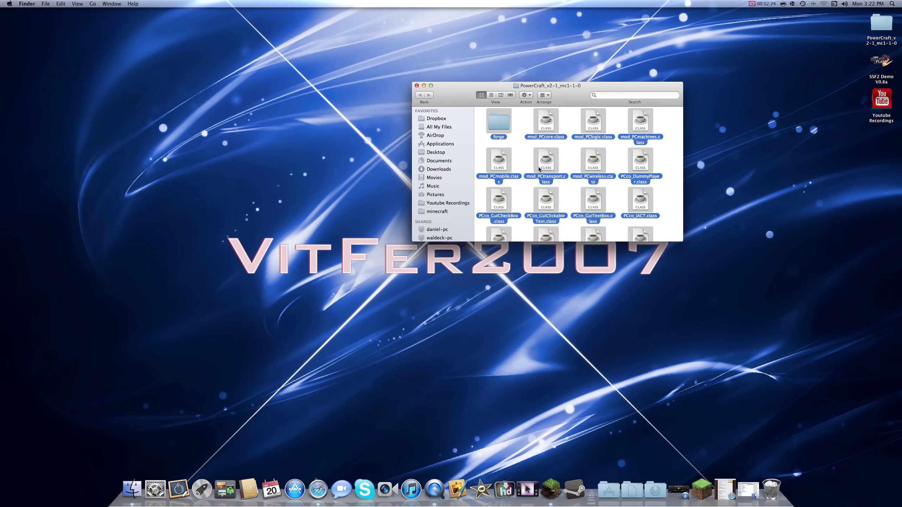
- Switch the PowerCraft folder window to column view and move Archive.zip out to the desktop
left_click(678, 162)
scroll(676, 163, "down", 10)
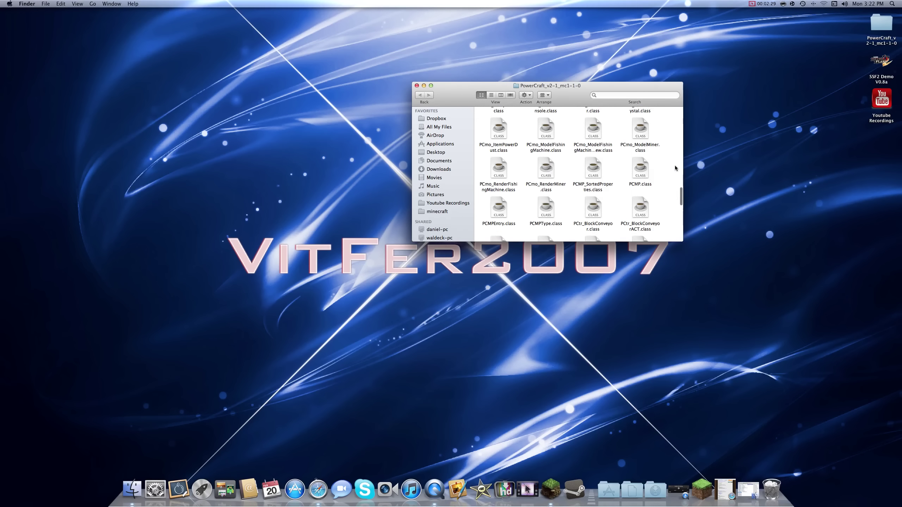
left_click(501, 94)
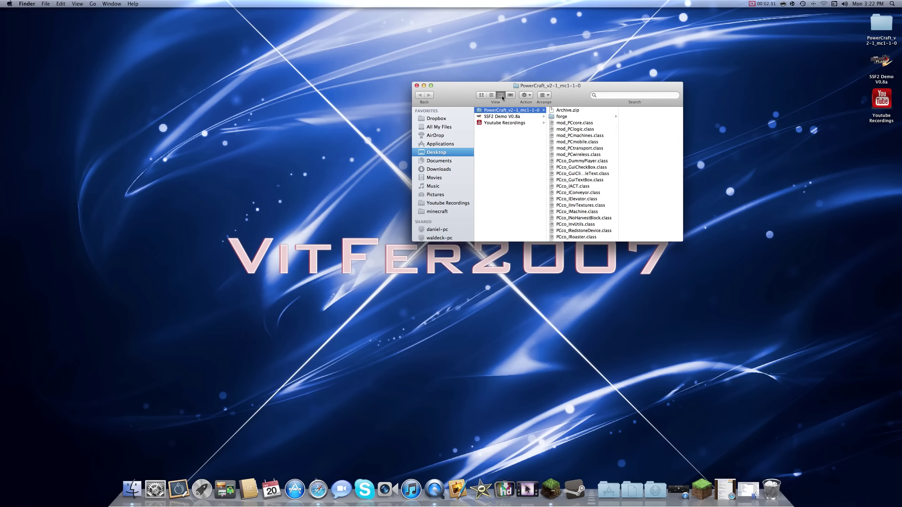
left_click(563, 111)
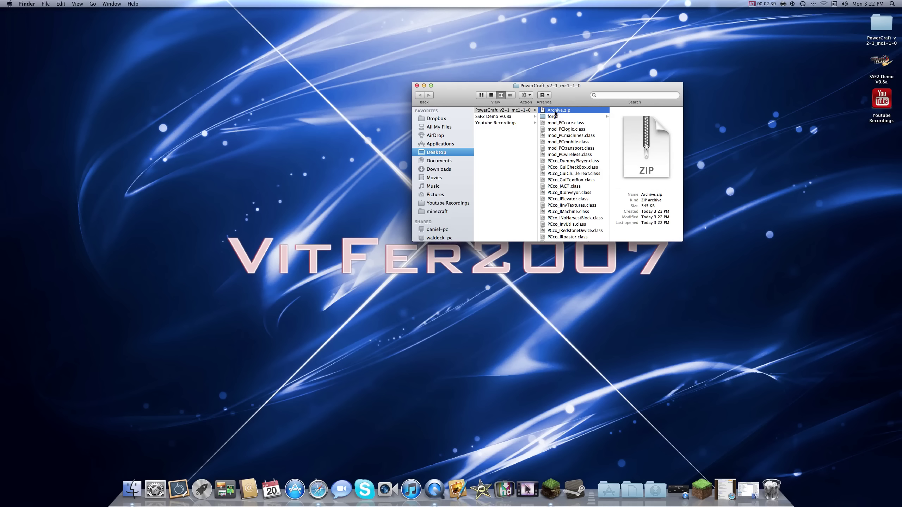
scroll(569, 206, "down", 5)
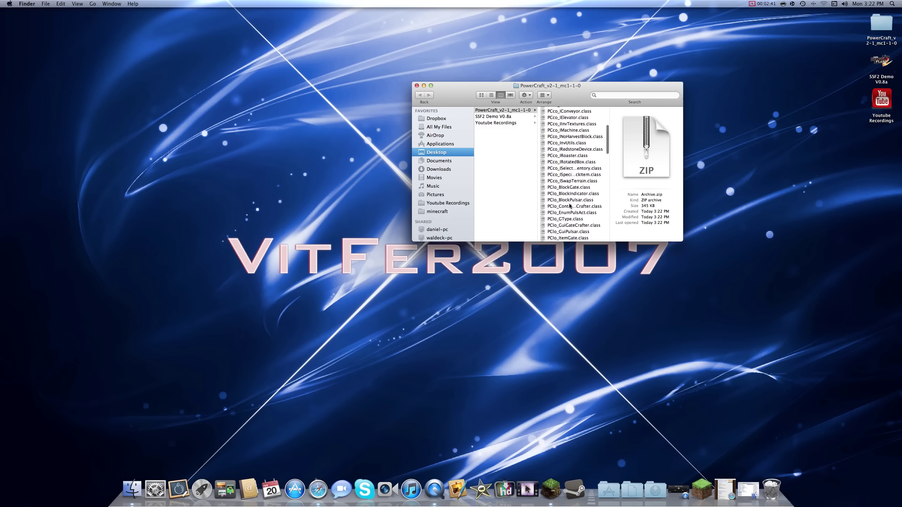
scroll(569, 206, "down", 10)
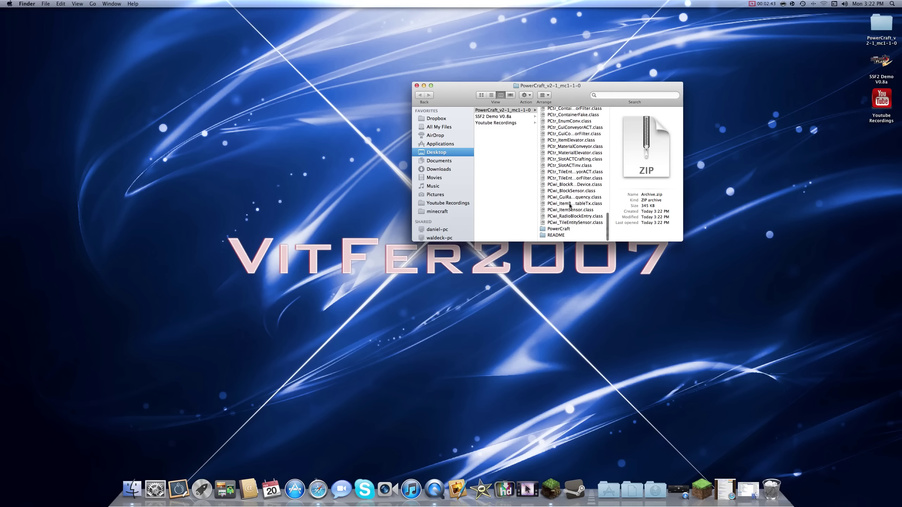
scroll(569, 205, "up", 15)
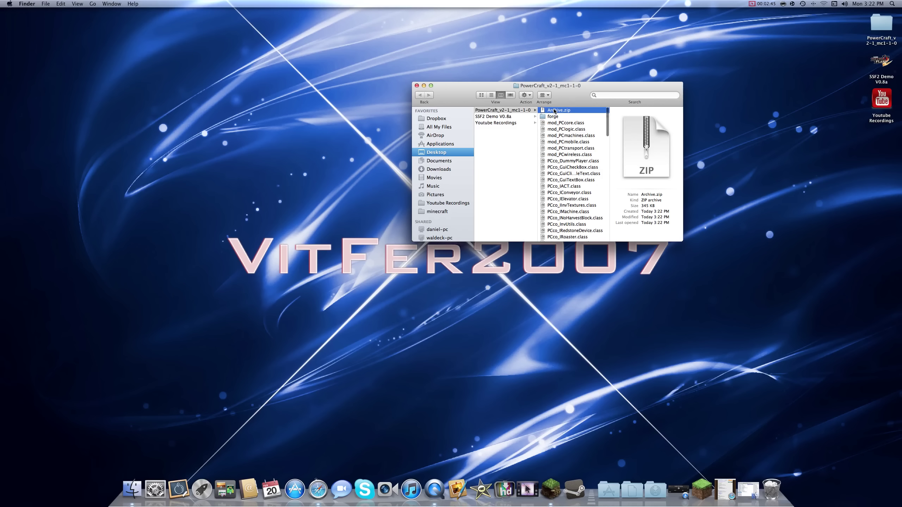
left_click_drag(552, 112, 850, 157)
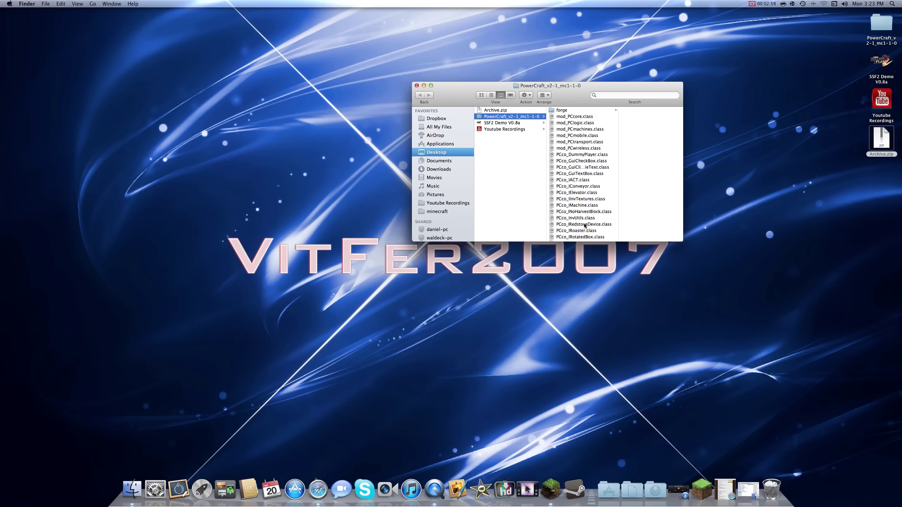
- Close the PowerCraft folder window and view the contents of the texturepacks folder inside the minecraft folder
left_click(416, 87)
left_click(749, 496)
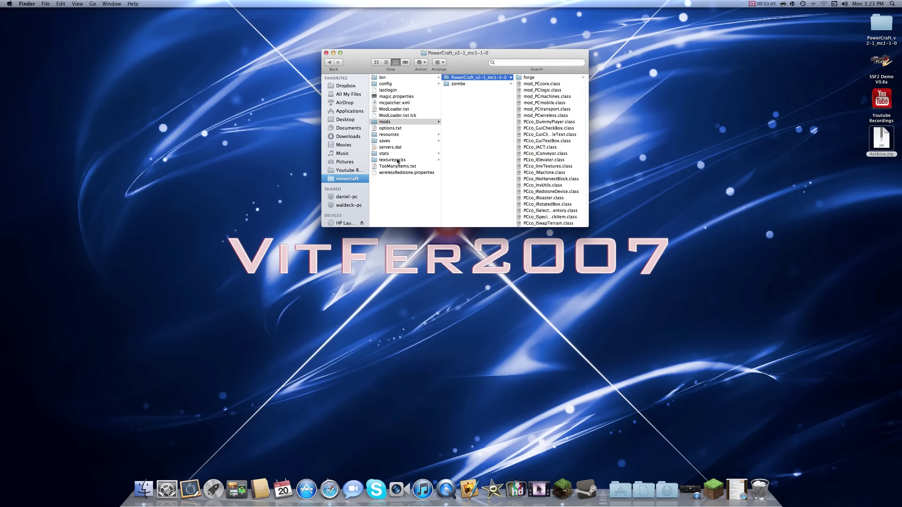
left_click(397, 159)
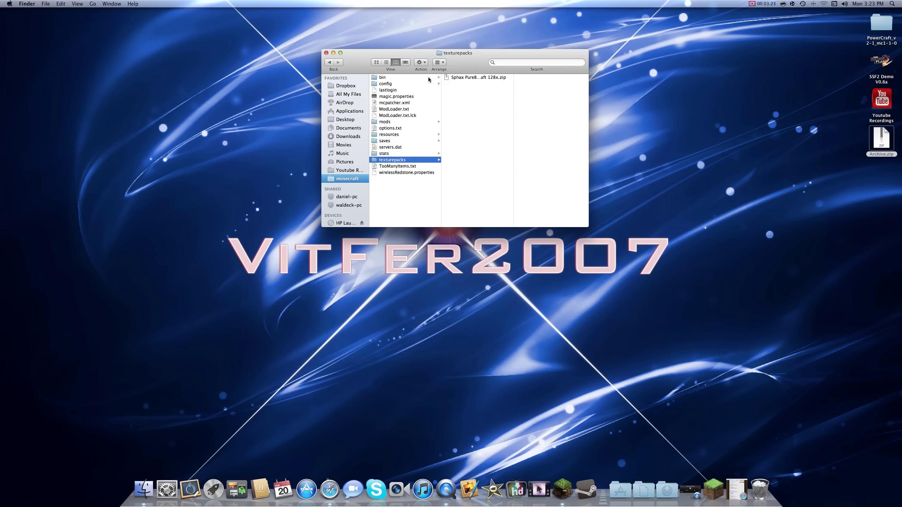
- Close the minecraft folder window and move Archive.zip and the PowerCraft_v2-1_mc1-1-0 folder from the desktop to the Trash
left_click(326, 53)
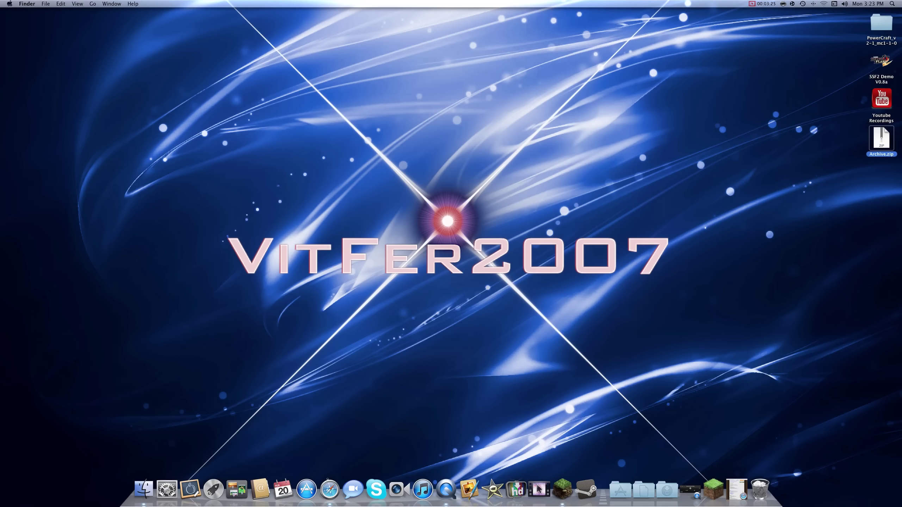
left_click_drag(885, 139, 759, 488)
left_click_drag(890, 25, 763, 488)
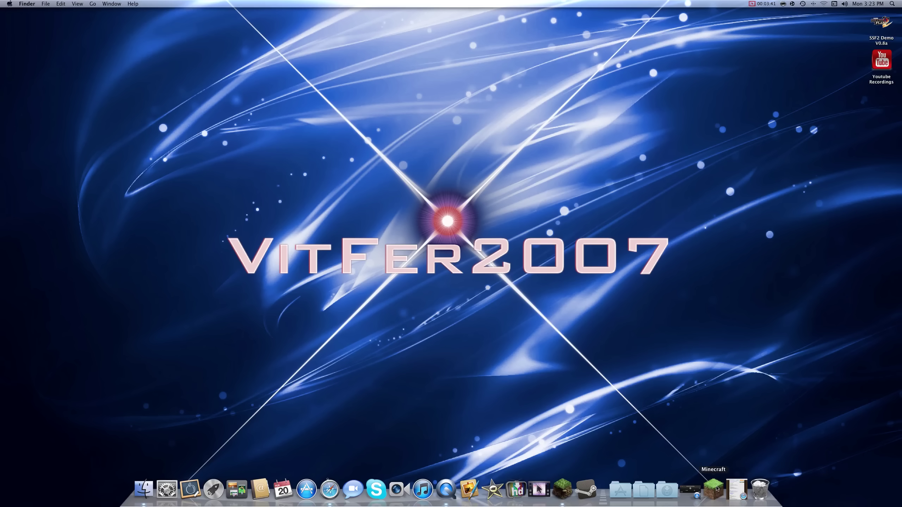
- Switch to the paused Minecraft game, resume it, and turn creative mode off through TooManyItems
left_click(714, 489)
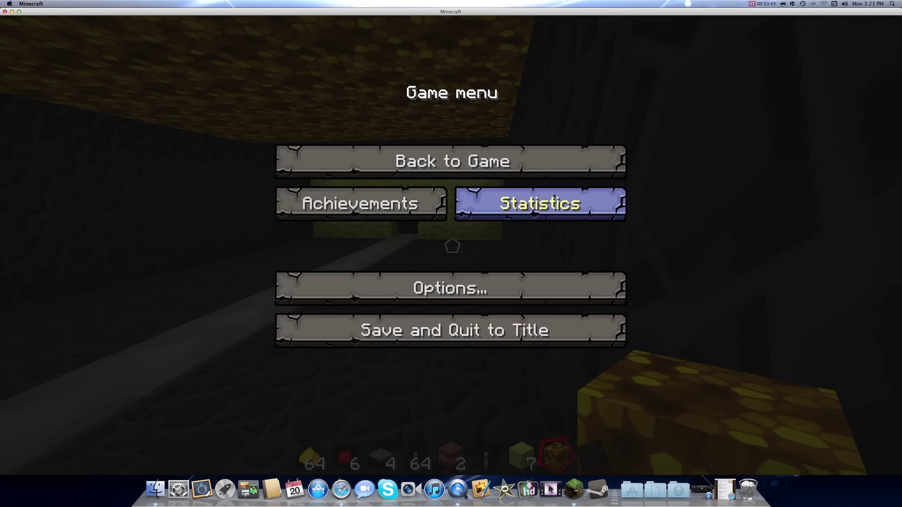
left_click(457, 164)
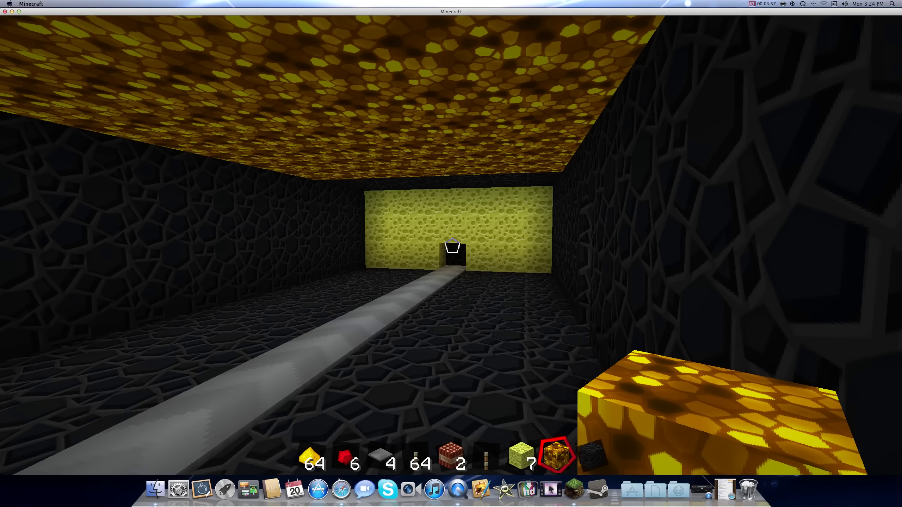
key("e")
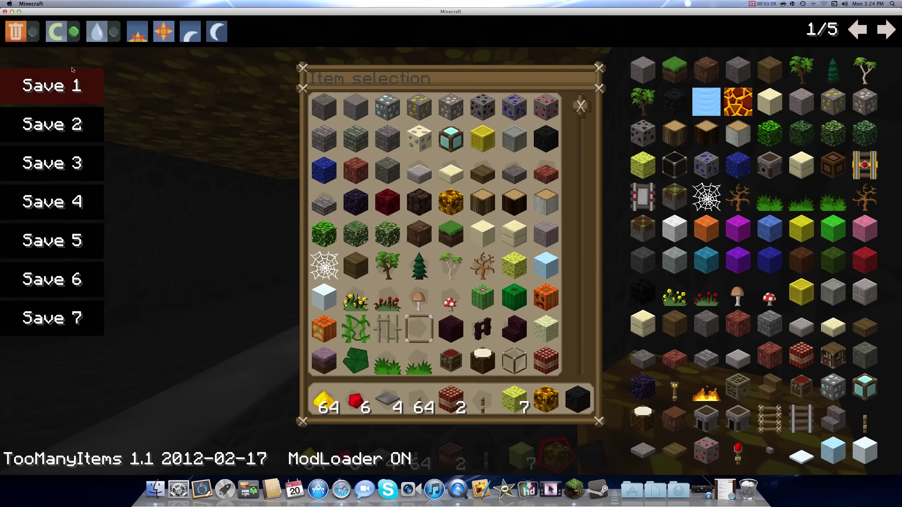
left_click(60, 32)
key("e")
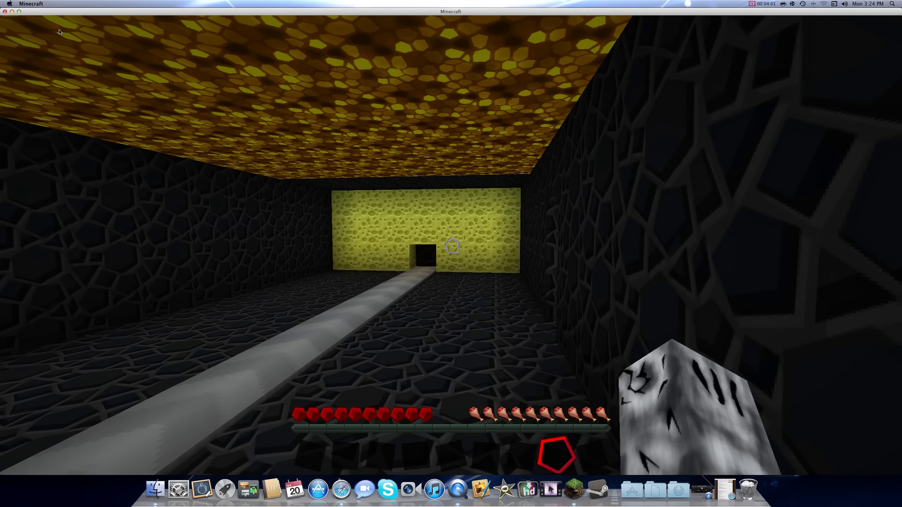
- Take the stack of glowstone dust out of the inventory and discard it
key("e")
left_click(322, 262)
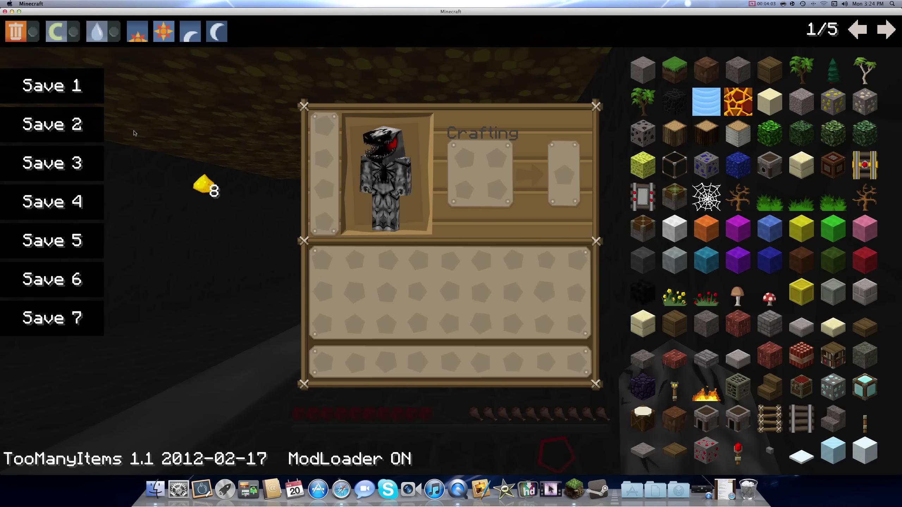
key("e")
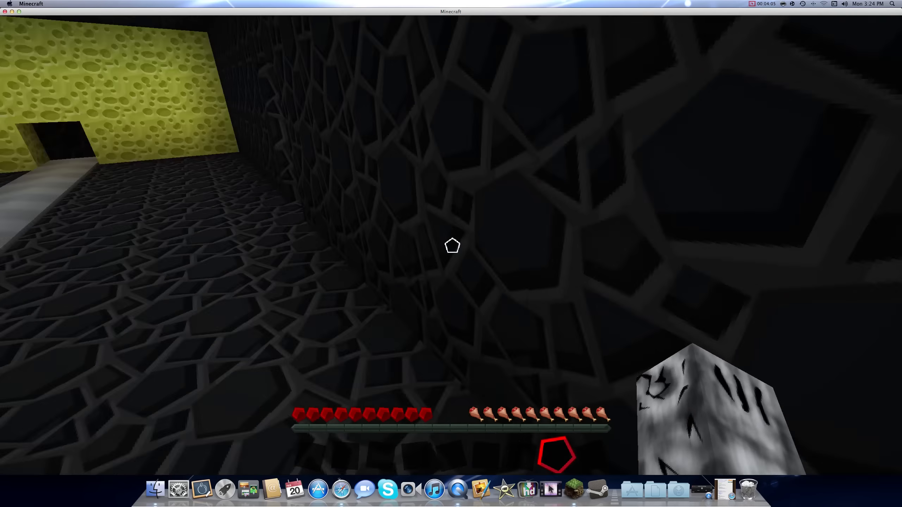
- Throw stone buttons one after another onto the conveyor belt and follow it towards the sponge wall
key("w")
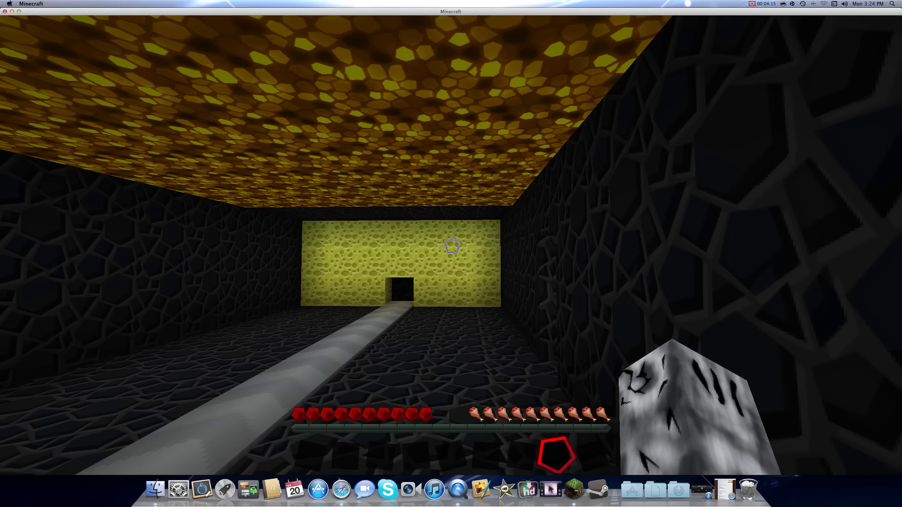
key("w")
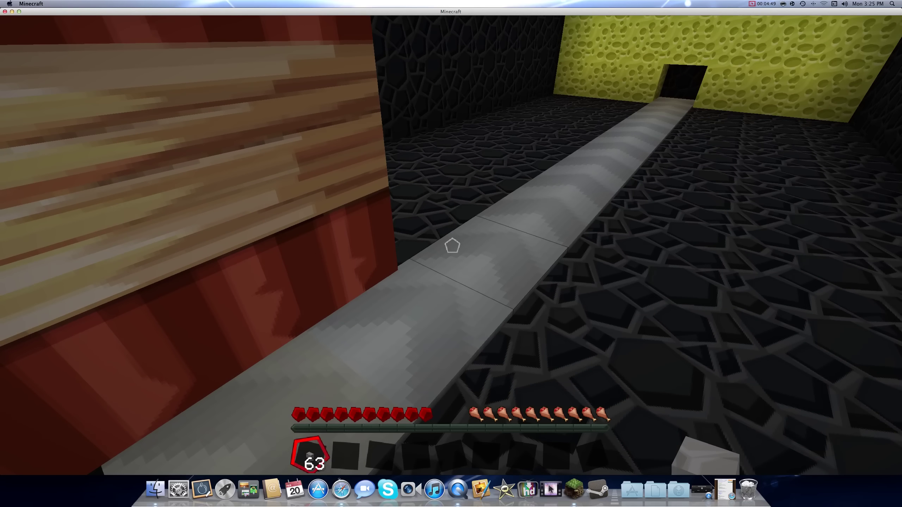
key("q")
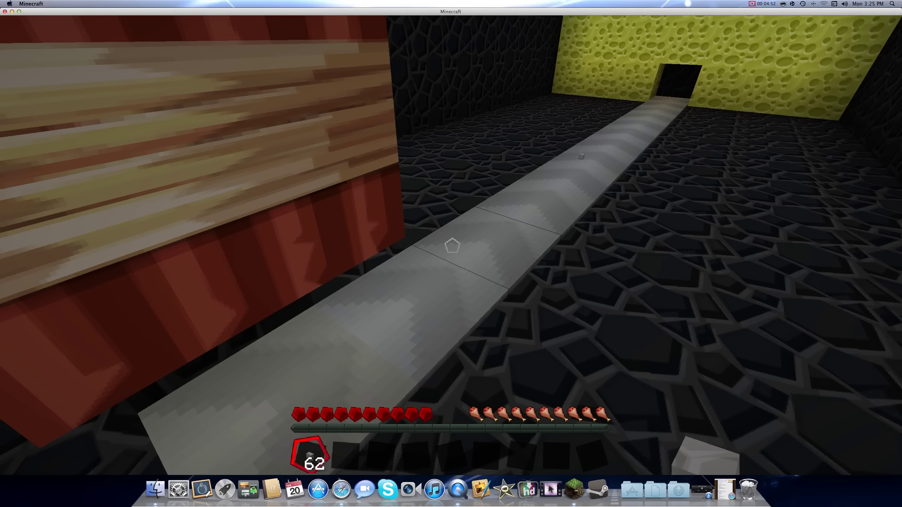
key("q")
key("q")
key("q")
key("q")
key("q")
key("q")
key("q")
key("q")
key("q")
key("q")
key("q")
key("q")
key("q")
key("q")
key("q")
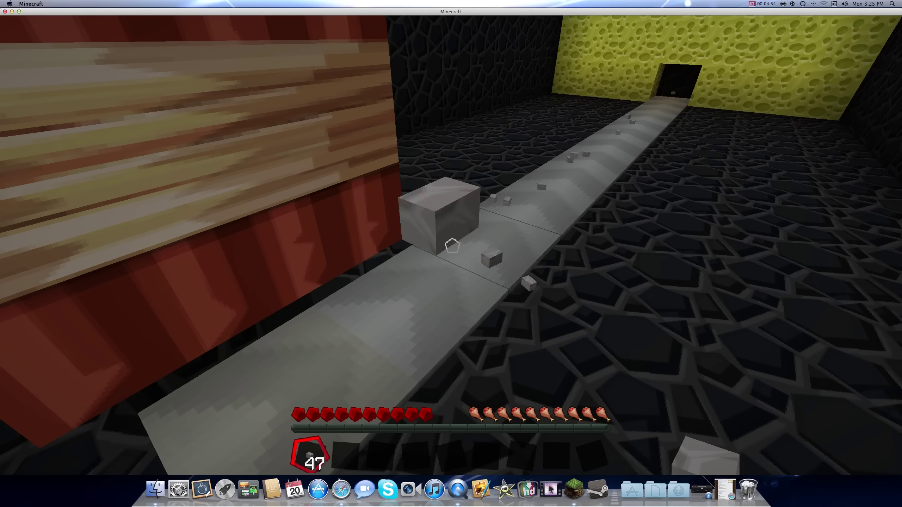
key("q")
key("q")
key("q")
key("q")
left_click(451, 245)
key("w")
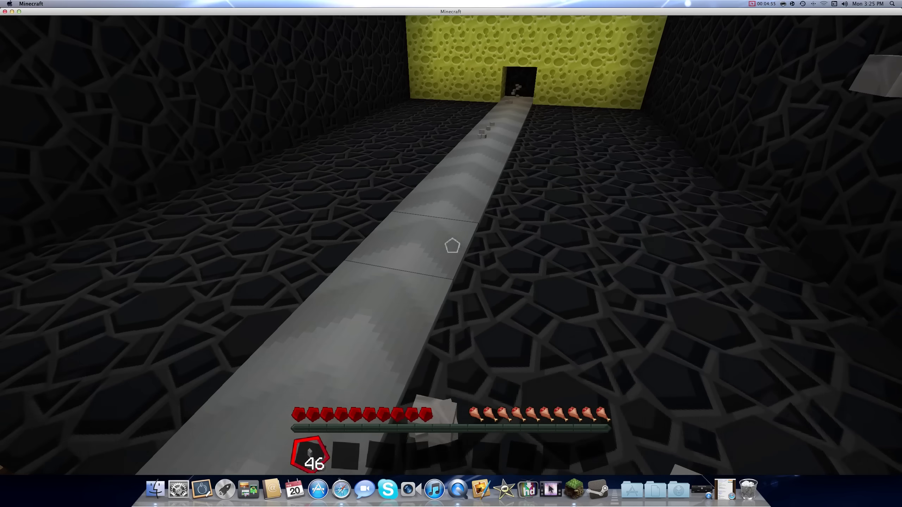
key("w")
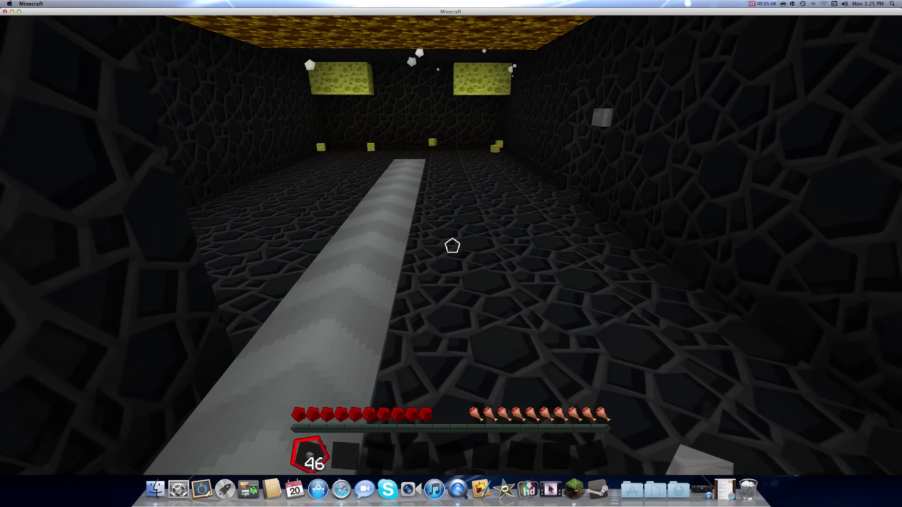
- Add a stack of 64 TNT to the inventory from the TooManyItems list
key("e")
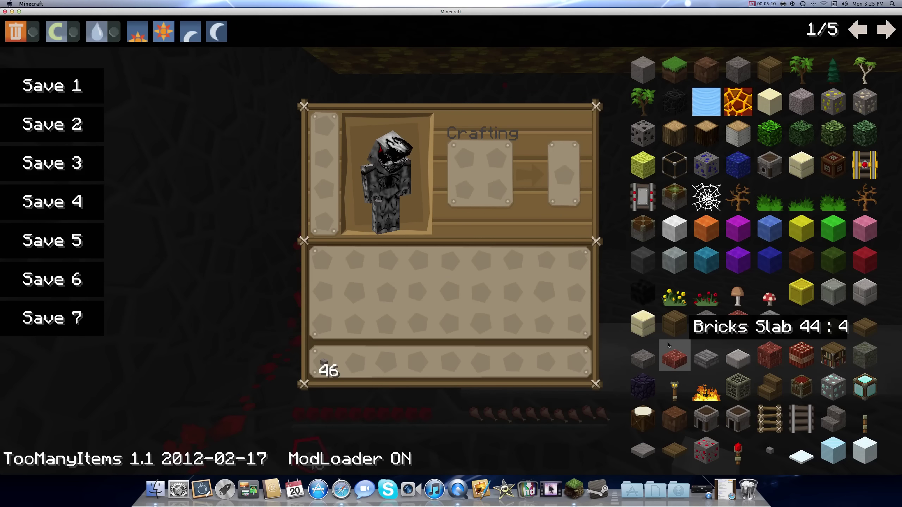
left_click(794, 365)
key("e")
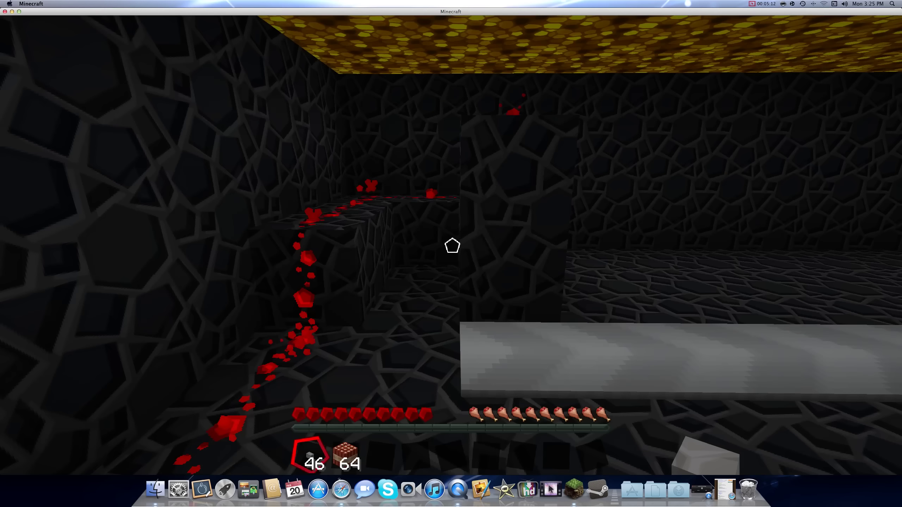
- Place three TNT blocks one after another at the redstone-wired black stone pillar by the conveyor's end
scroll(452, 246, "down", 1)
scroll(452, 245, "up", 1)
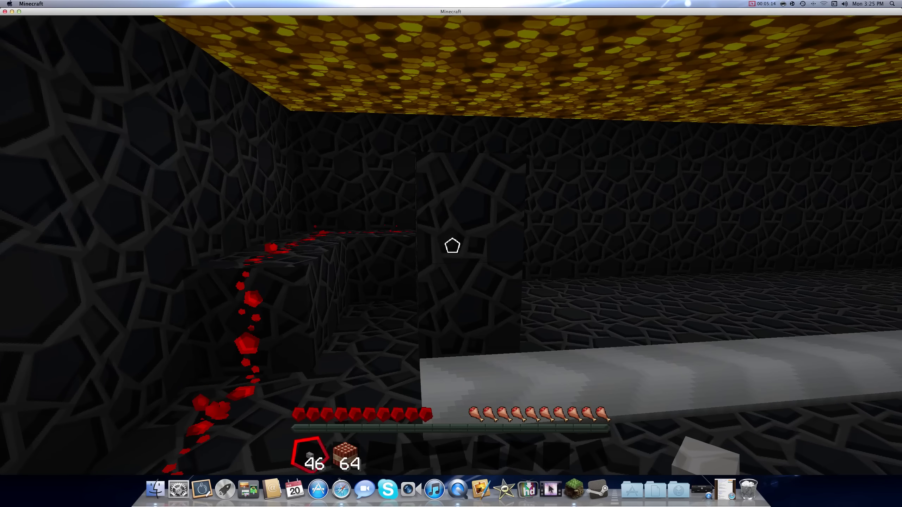
right_click(452, 245)
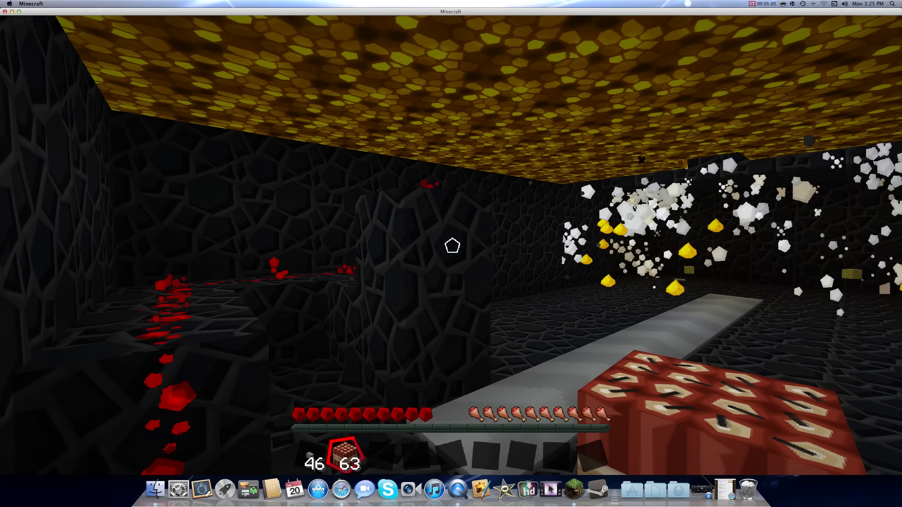
right_click(452, 245)
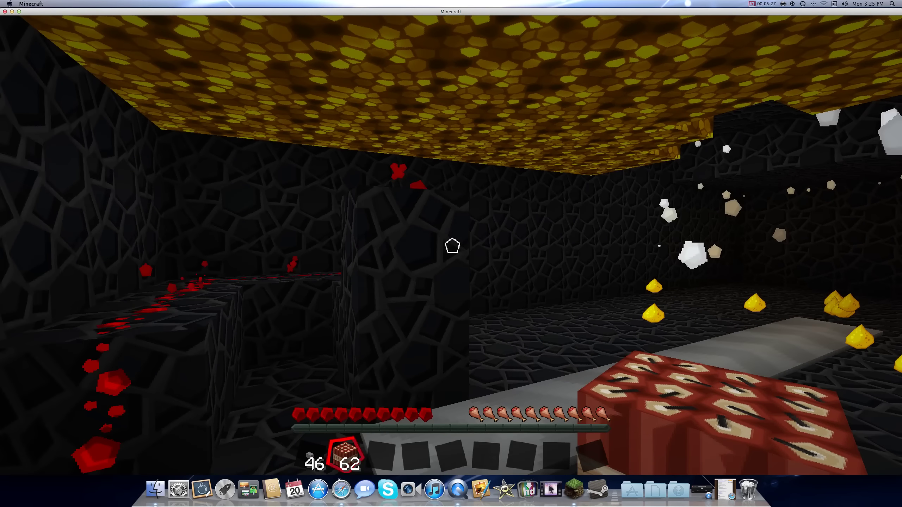
right_click(452, 245)
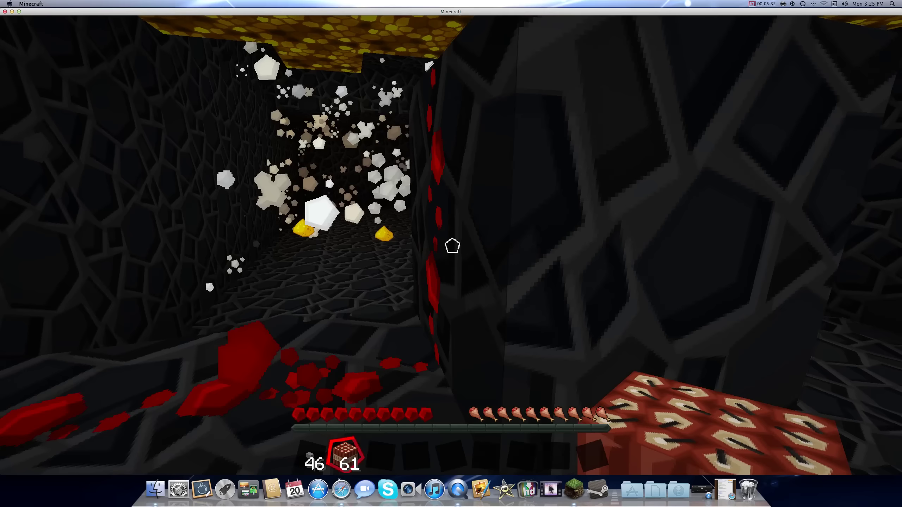
- Walk along the conveyor and collect the glowstone dust scattered on the floor
key("e")
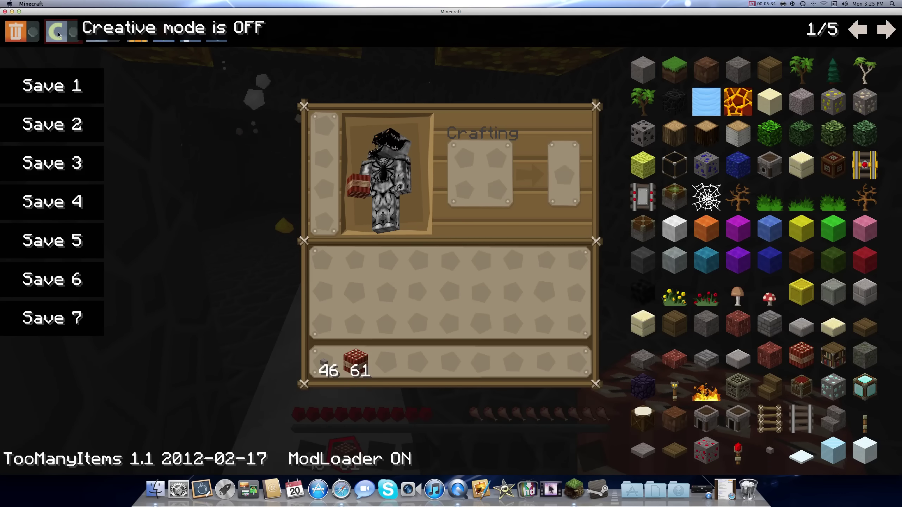
key("e")
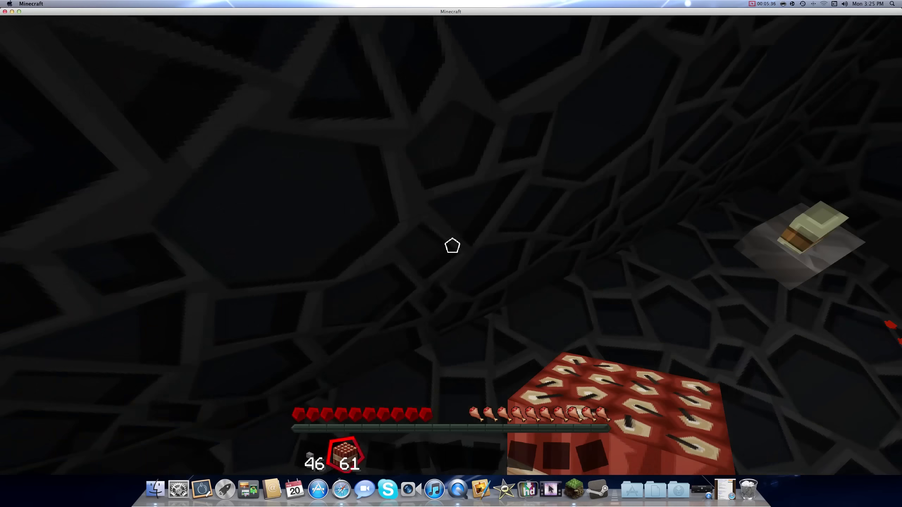
key("w")
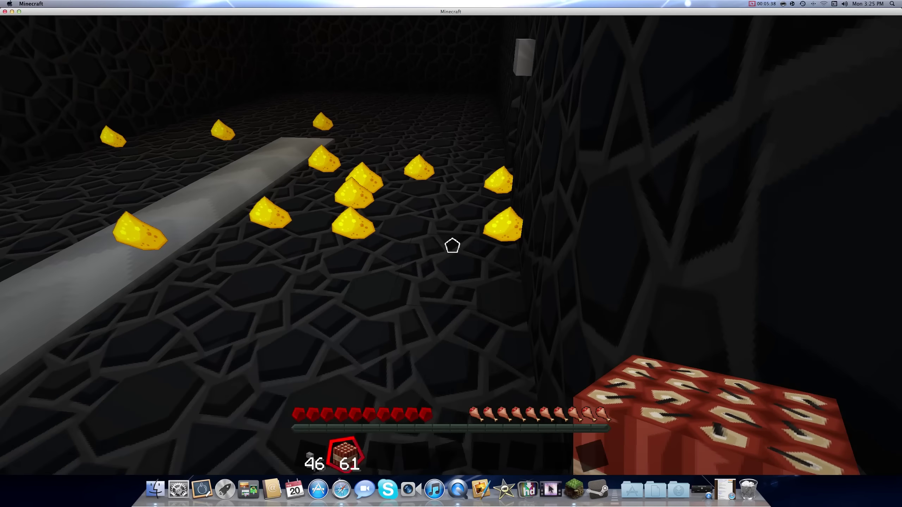
key("w")
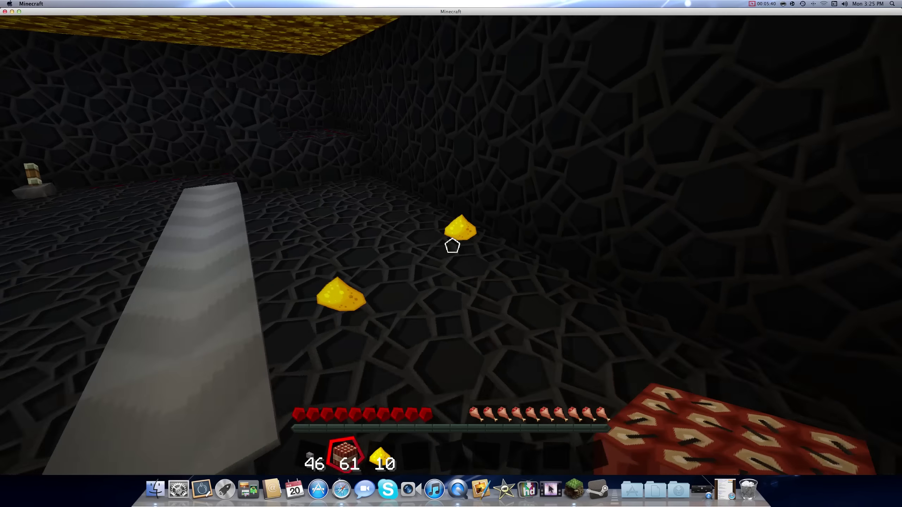
- Empty the whole player inventory with the TooManyItems delete function
key("e")
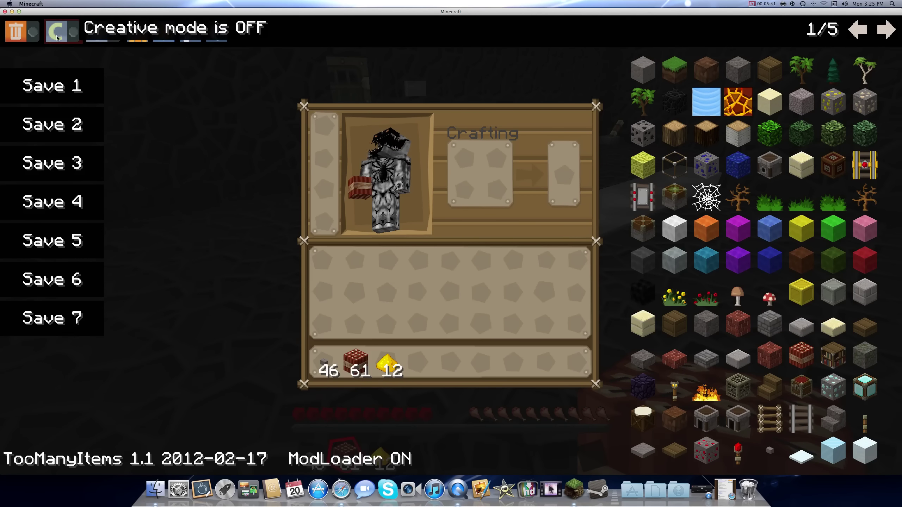
left_click(20, 29)
key("e")
- Open the door with the stone button on the wall and walk outside onto the grass
key("w")
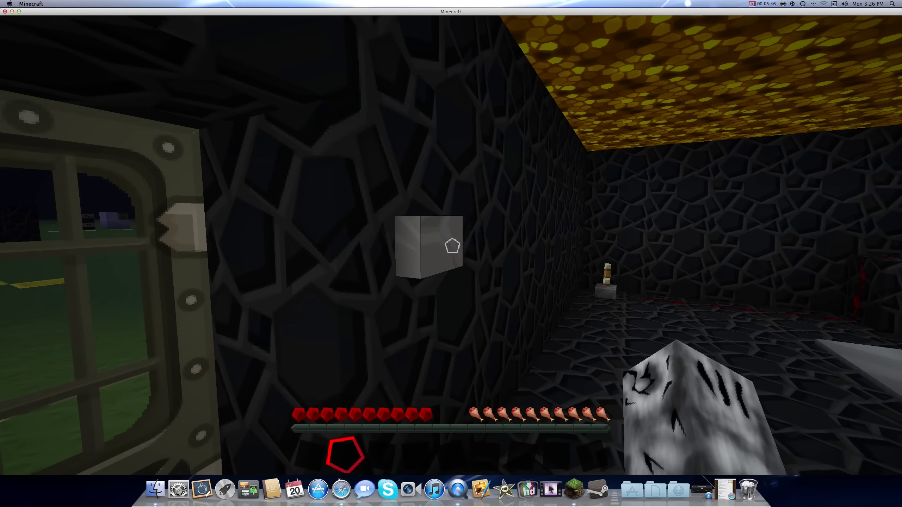
right_click(452, 245)
key("w")
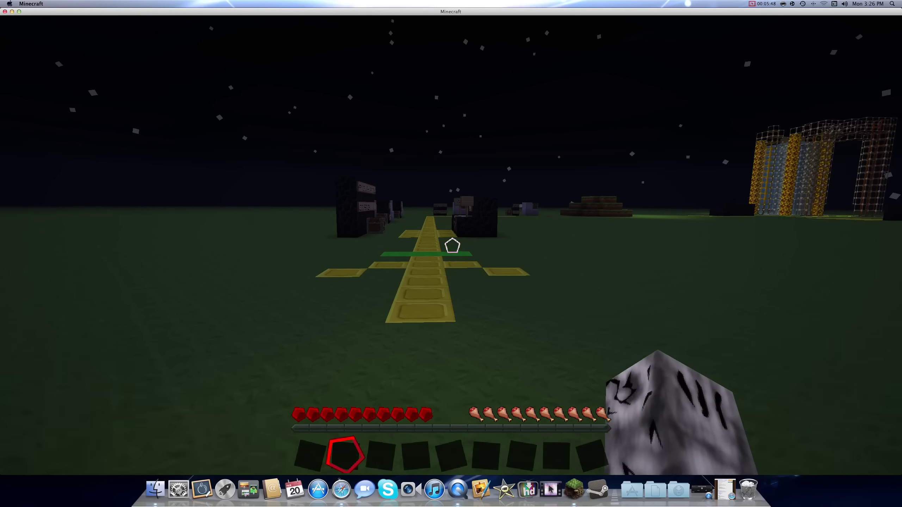
- Set the world's time to daytime through TooManyItems and face the tall caged structure beyond the yellow path
key("e")
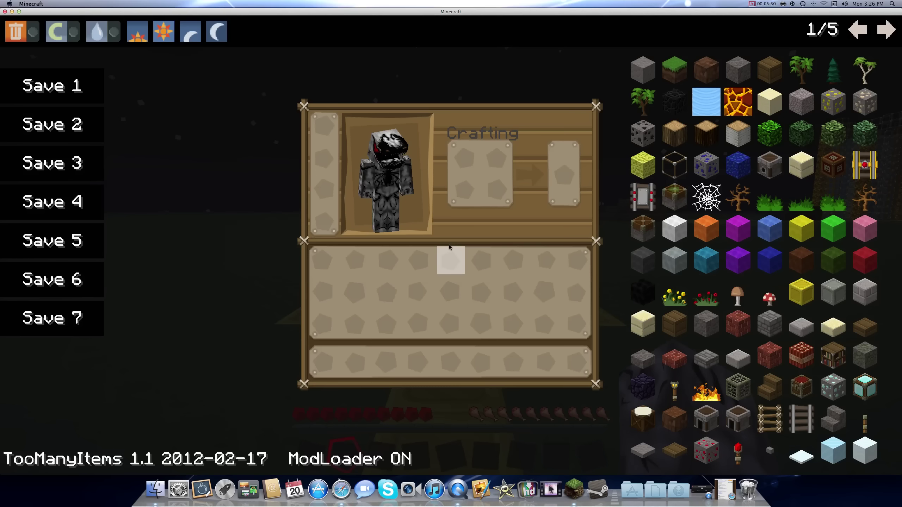
left_click(164, 33)
key("e")
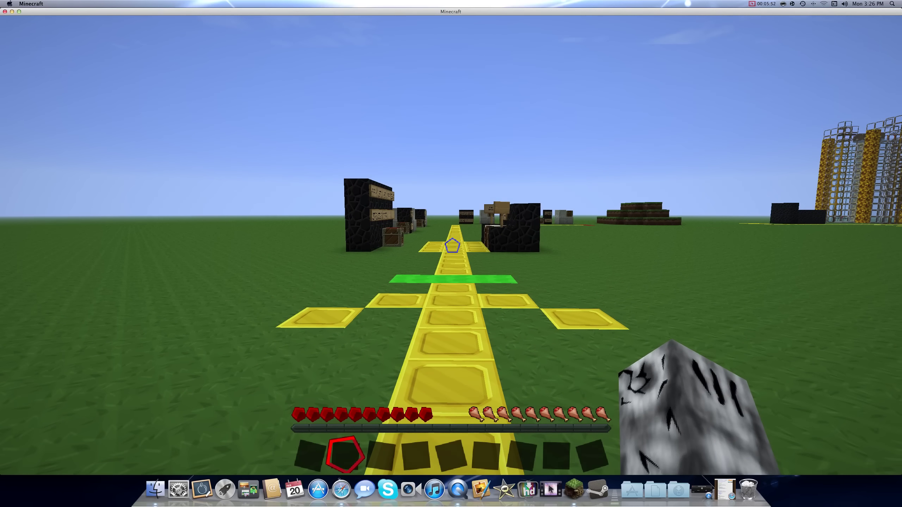
key("w")
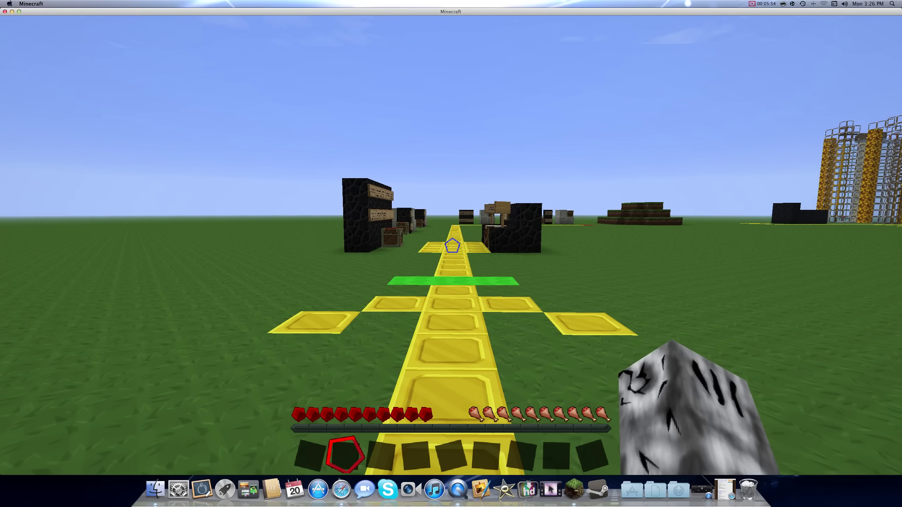
mouse_move(452, 245)
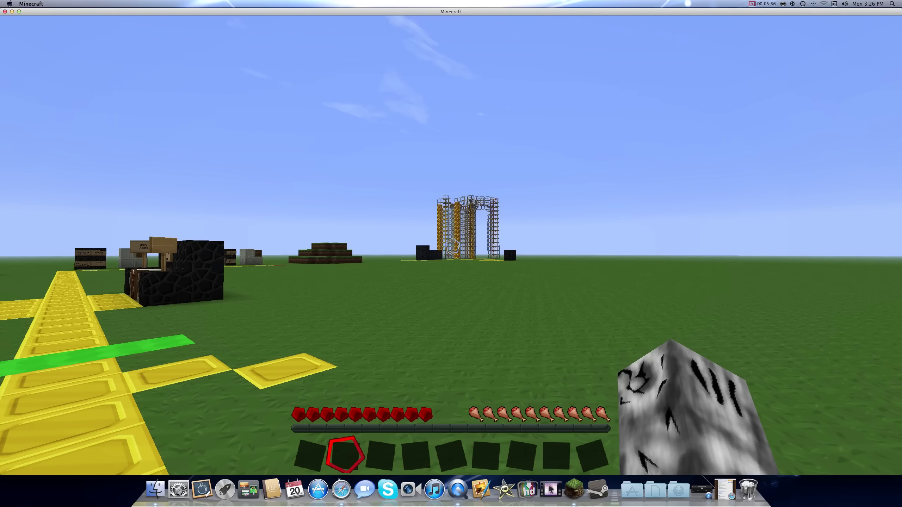